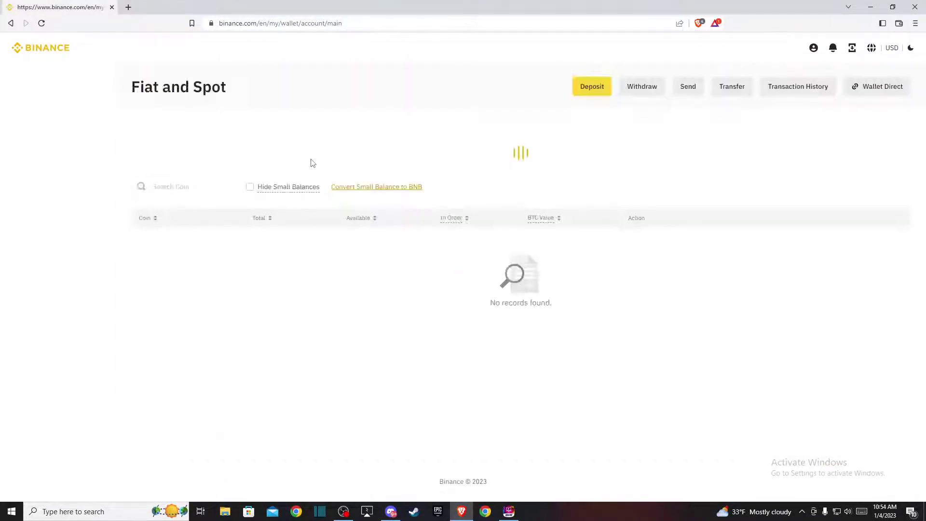
pyautogui.scroll(-3, 313, 169)
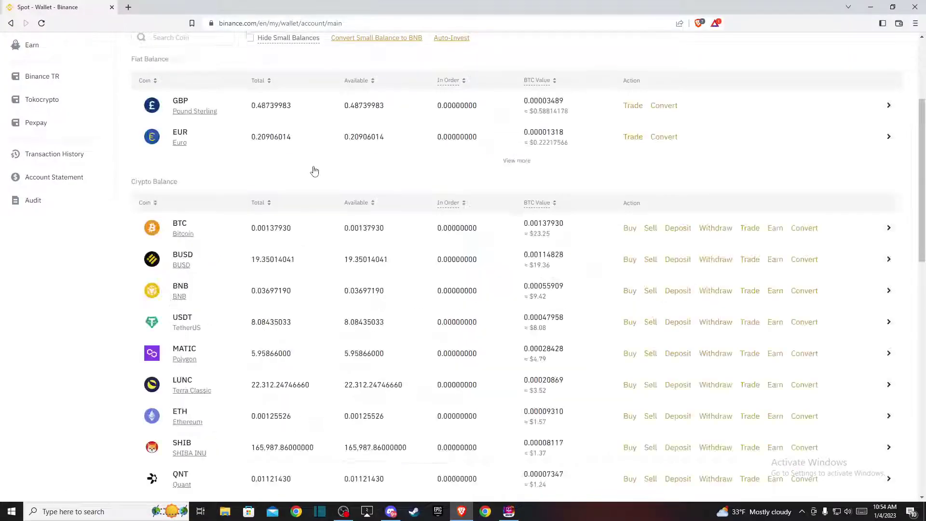
pyautogui.scroll(-3, 289, 174)
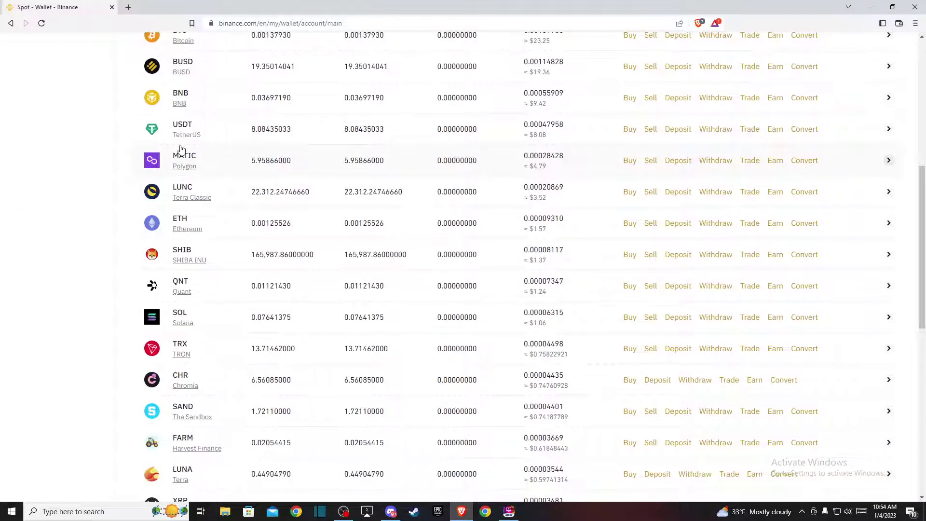
pyautogui.scroll(-5, 186, 146)
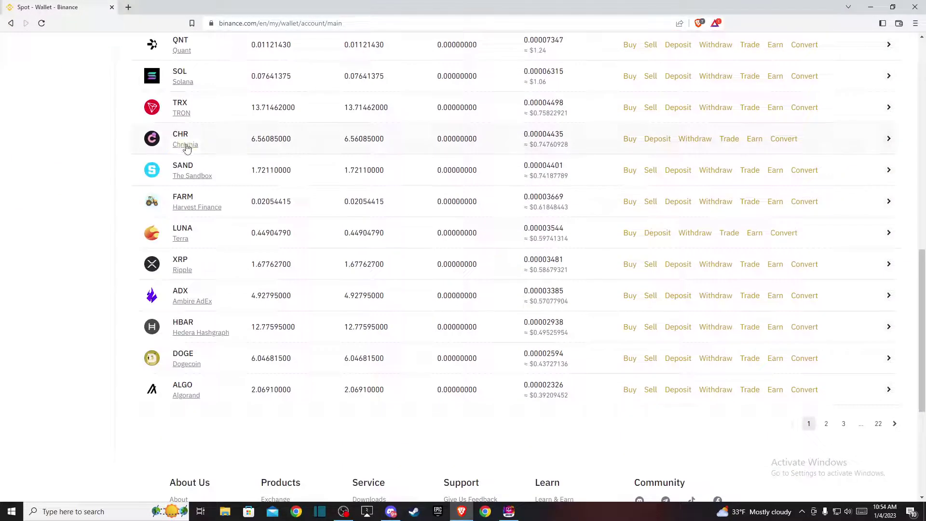
pyautogui.scroll(5, 185, 146)
pyautogui.scroll(4, 191, 152)
pyautogui.scroll(5, 191, 153)
# Start filtering the Fiat and Spot balances by clicking the Search Coin field.
pyautogui.click(177, 208)
pyautogui.write('slp')
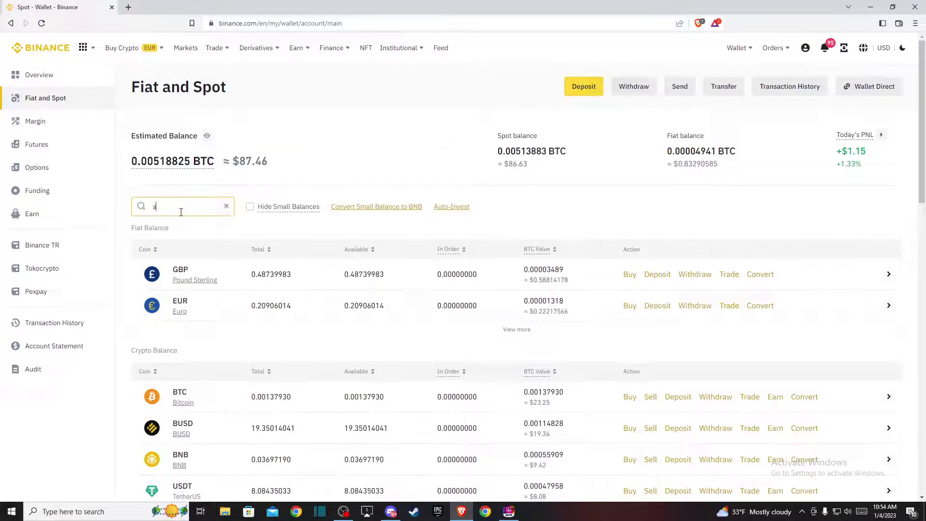
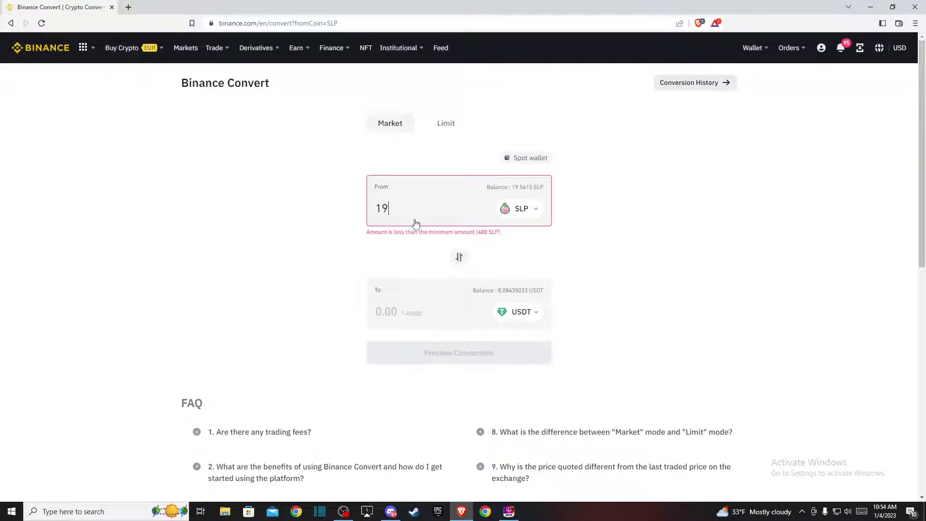
# Replace the From amount with 500 SLP and preview the 1.026 USDT conversion quote.
pyautogui.press('BackSpace')
pyautogui.press('BackSpace')
pyautogui.write('500')
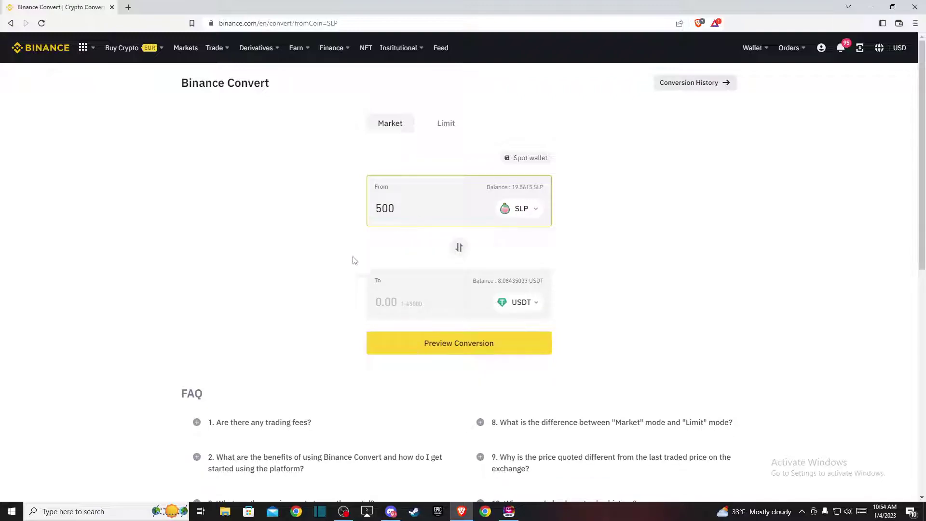
pyautogui.click(423, 344)
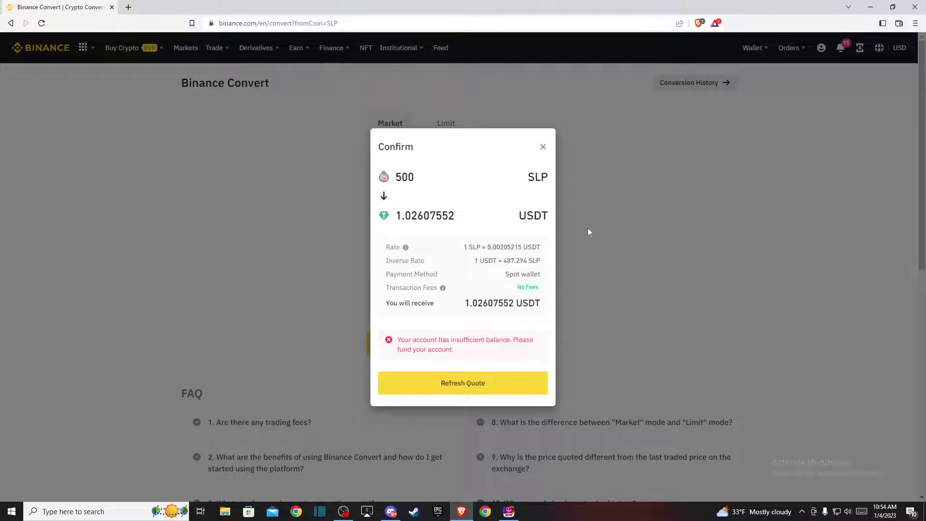